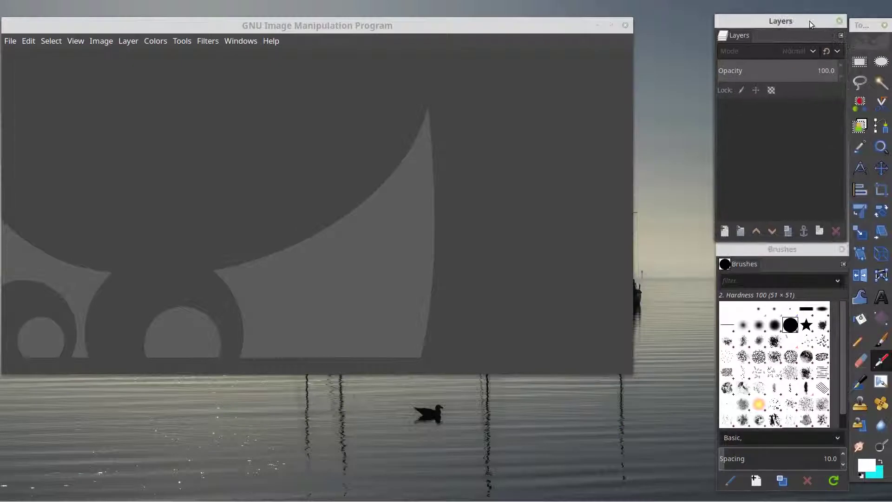
# Create a new 1920 × 1080 px image filled with transparency
pyautogui.moveTo(632, 373); pyautogui.dragTo(704, 483)
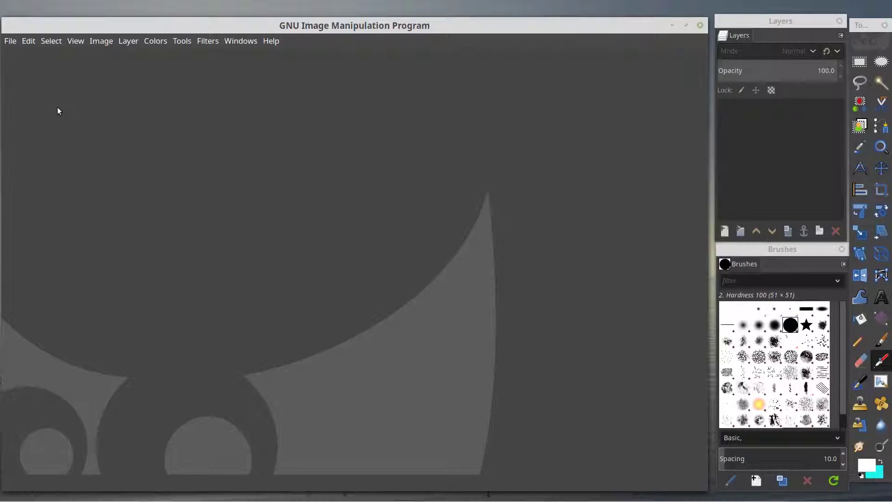
pyautogui.hotkey('ctrl', 'n')
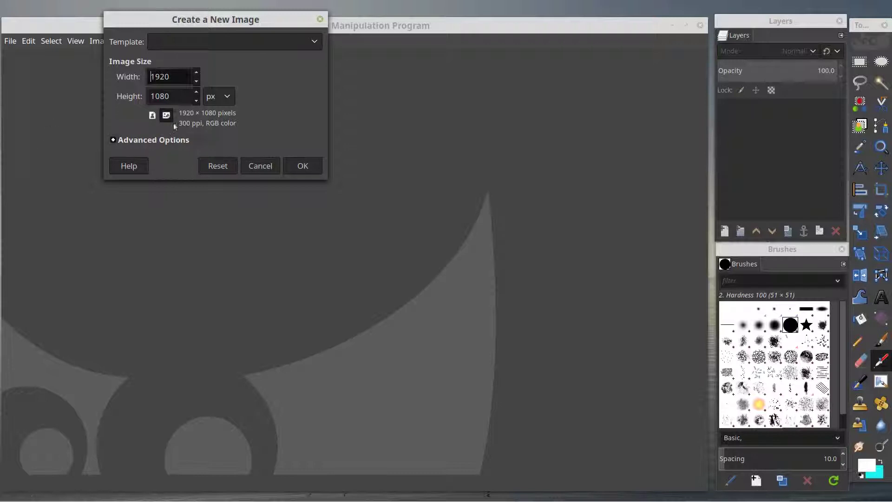
pyautogui.click(154, 140)
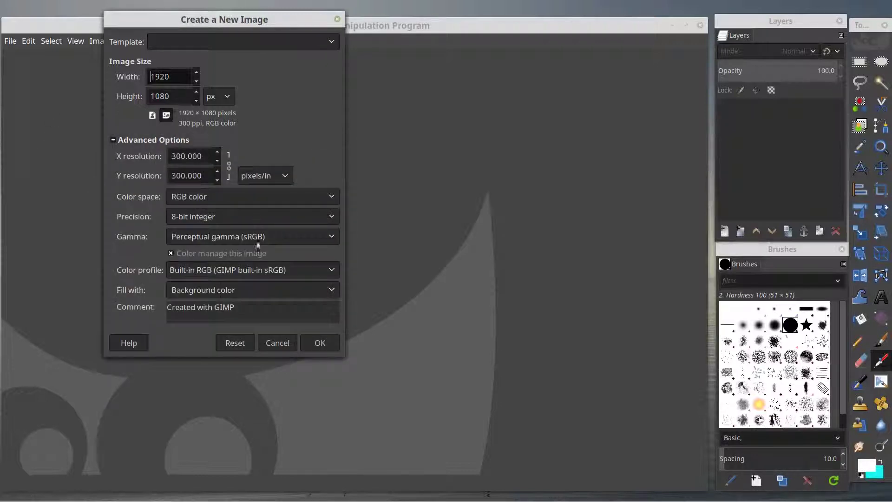
pyautogui.click(222, 289)
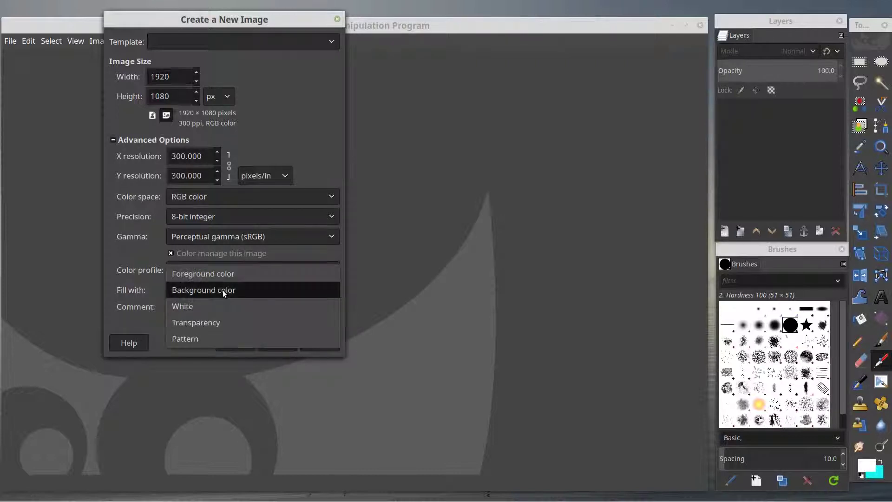
pyautogui.click(220, 323)
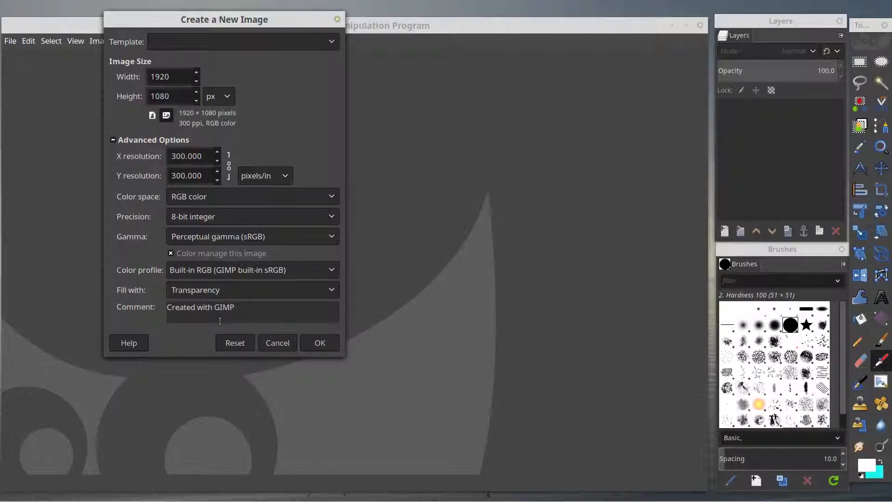
pyautogui.click(313, 348)
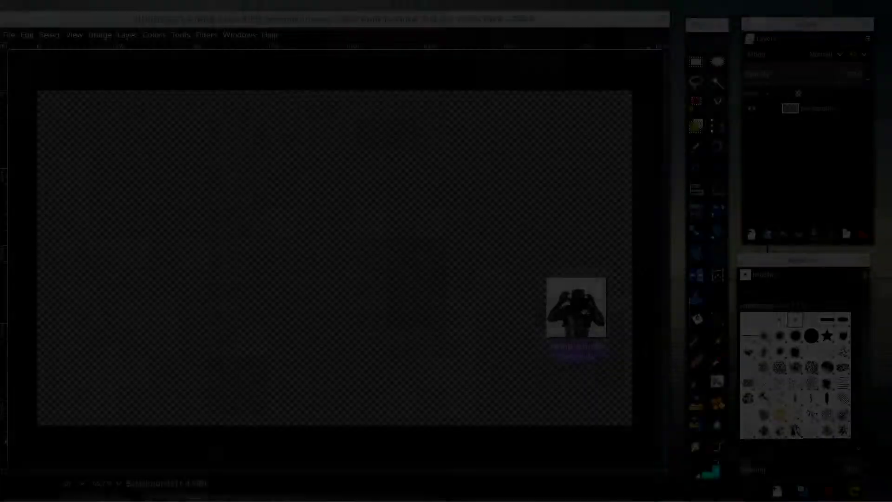
# Bring gimptrans.jpg into the image as a new layer and add an alpha channel to it
pyautogui.moveTo(584, 307); pyautogui.dragTo(366, 275)
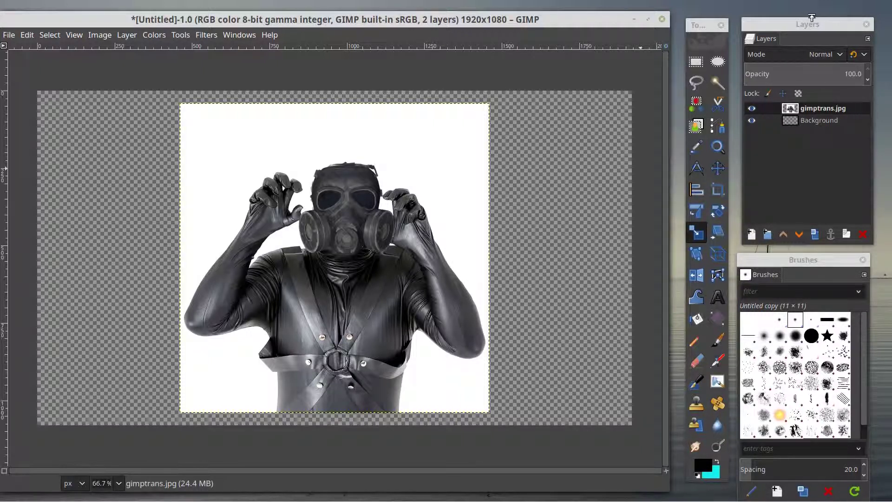
pyautogui.rightClick(815, 77)
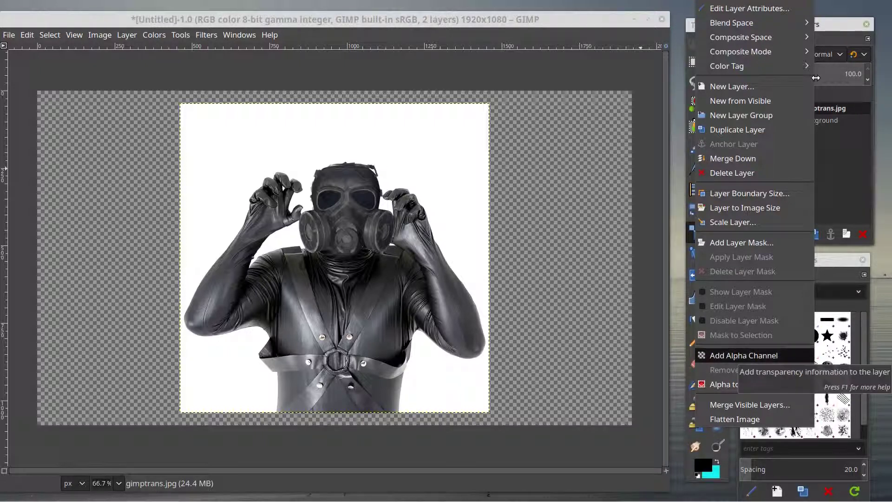
pyautogui.press('Return')
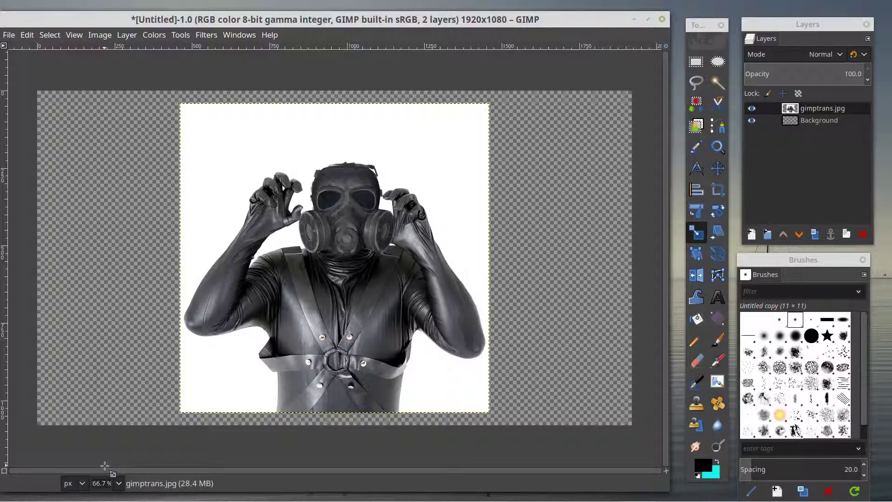
# Start a Free Select outline at the torso's lower-left edge and trace it up to the outer corner of the chest strap
pyautogui.press('1')
pyautogui.press('+')
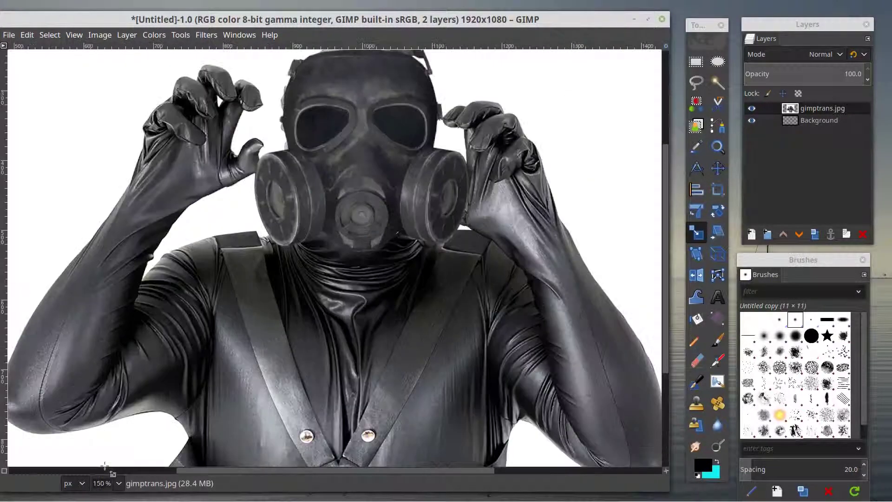
pyautogui.scroll(-4, 322, 235)
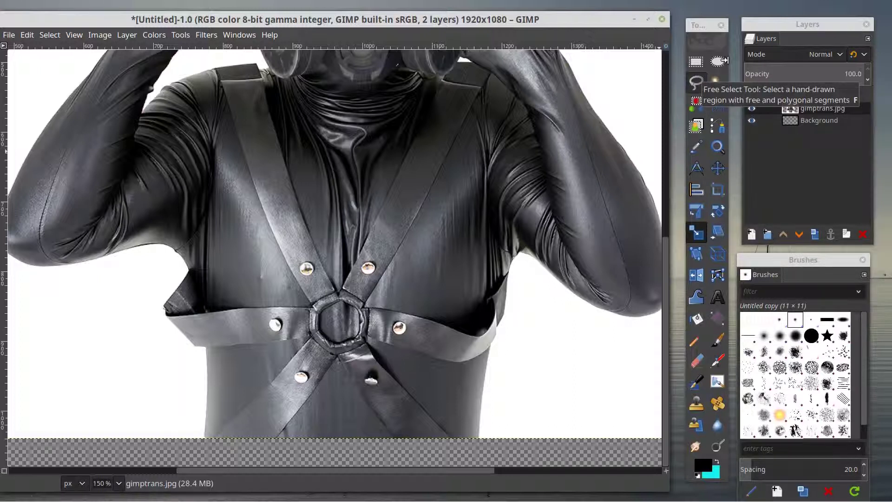
pyautogui.click(696, 84)
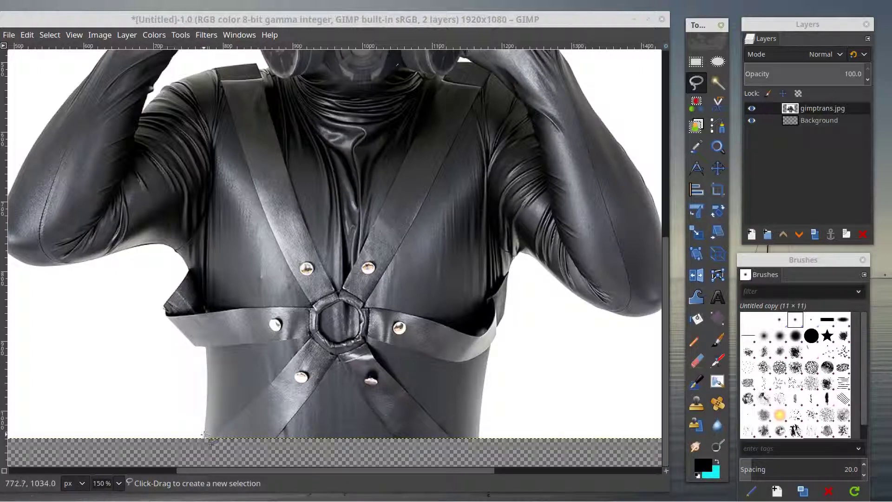
pyautogui.click(204, 434)
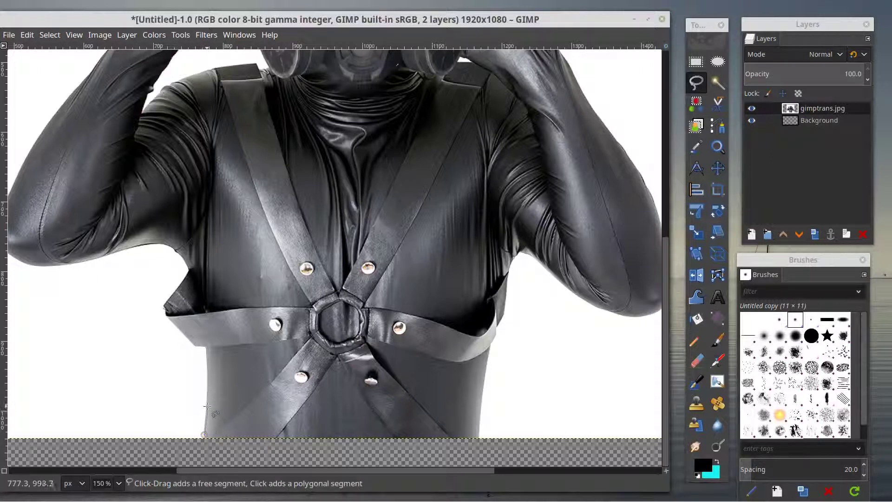
pyautogui.click(207, 406)
pyautogui.click(207, 369)
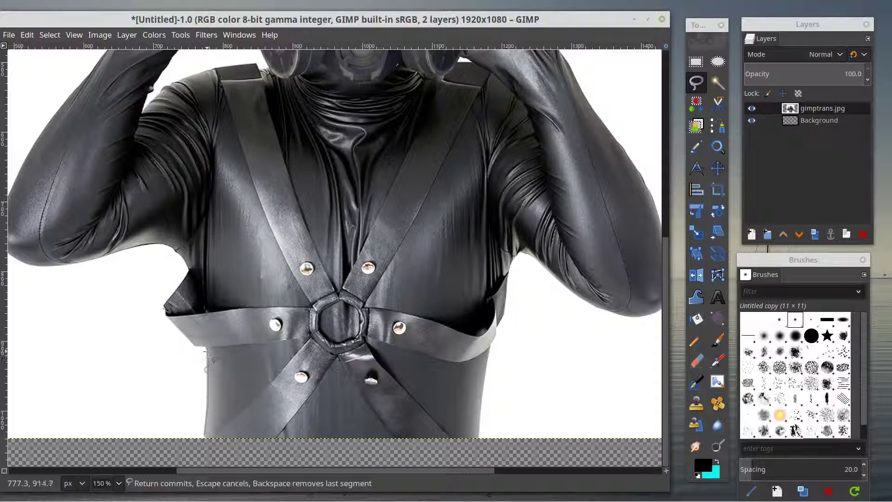
pyautogui.click(207, 348)
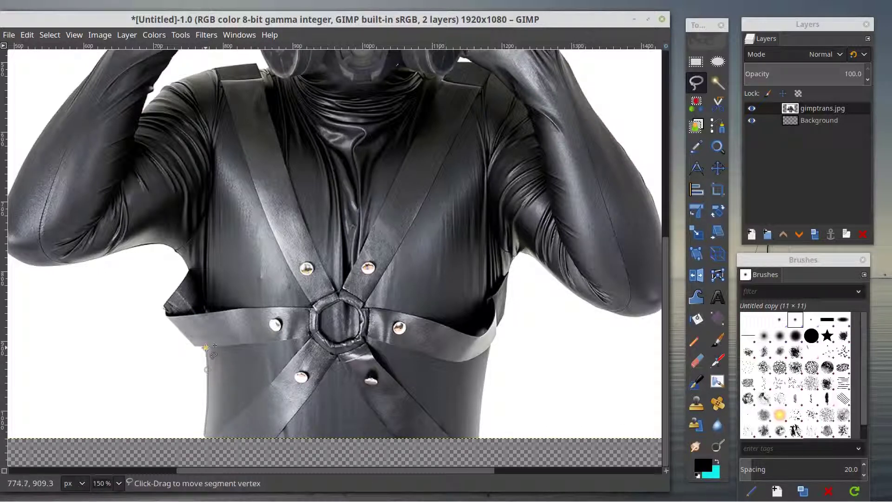
pyautogui.click(194, 345)
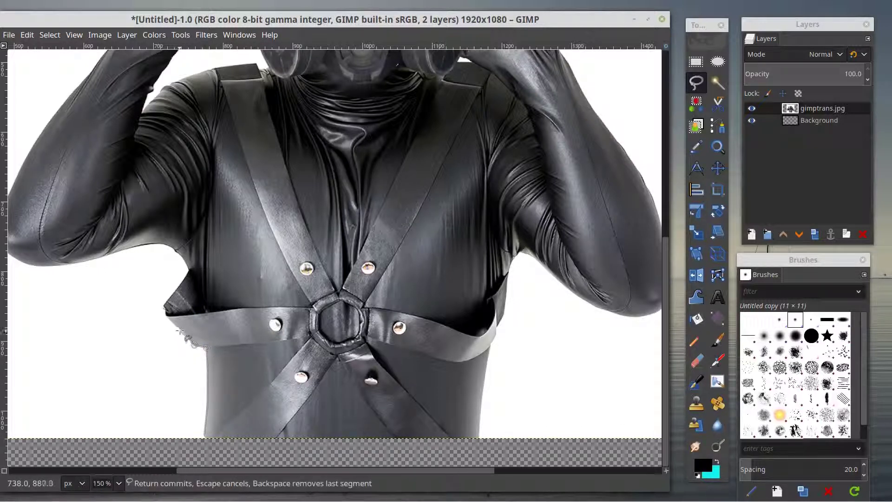
pyautogui.click(167, 318)
pyautogui.click(166, 311)
pyautogui.click(161, 305)
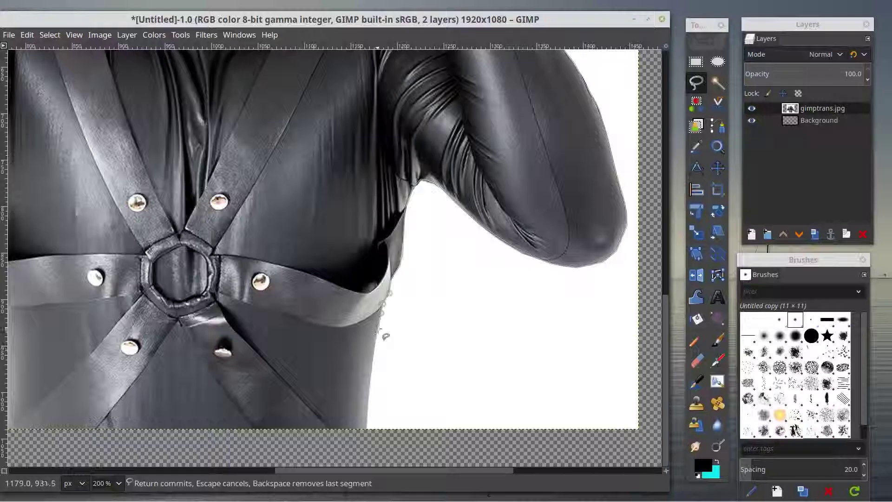
# Trace the Free Select outline down the torso's right edge and below the photo, close it at the starting point and commit the selection
pyautogui.click(379, 322)
pyautogui.click(377, 336)
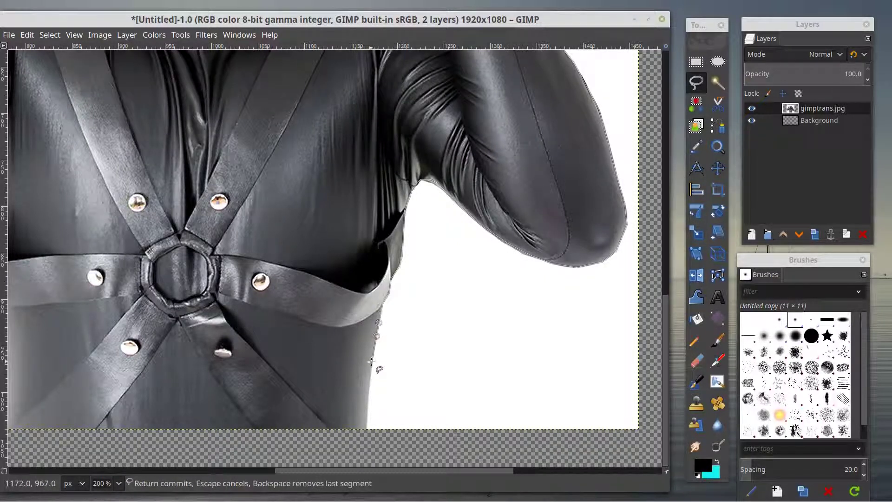
pyautogui.click(372, 361)
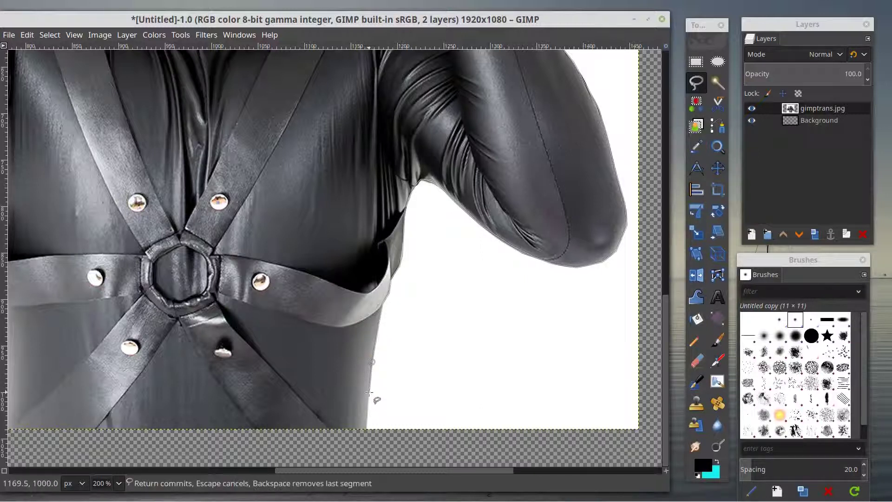
pyautogui.click(369, 393)
pyautogui.click(367, 413)
pyautogui.click(366, 426)
pyautogui.click(350, 443)
pyautogui.click(297, 448)
pyautogui.click(203, 454)
pyautogui.hscroll(-3, 203, 453)
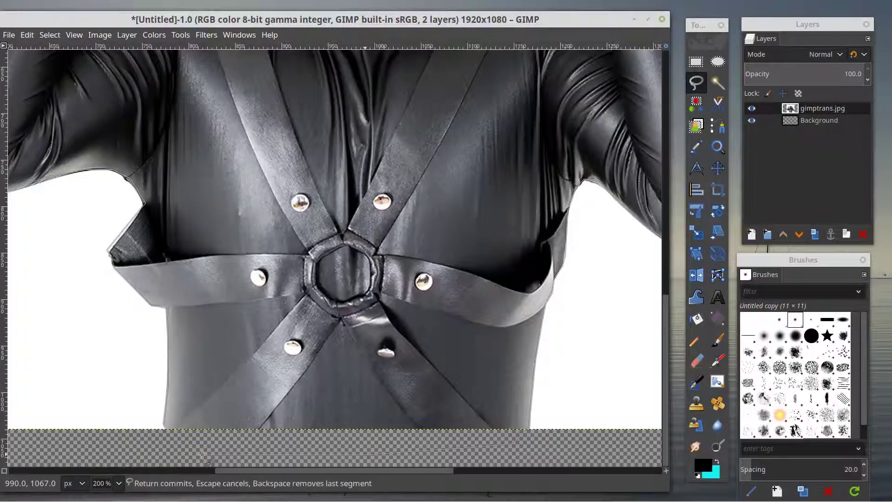
pyautogui.click(185, 451)
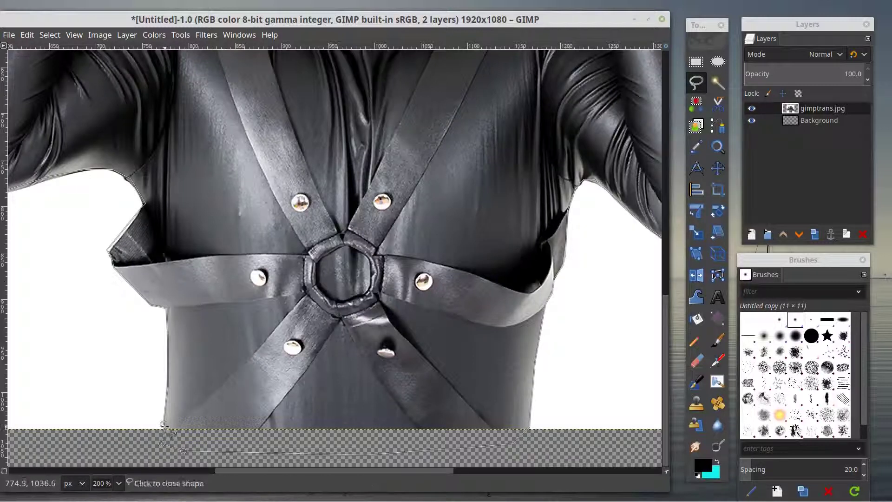
pyautogui.click(163, 424)
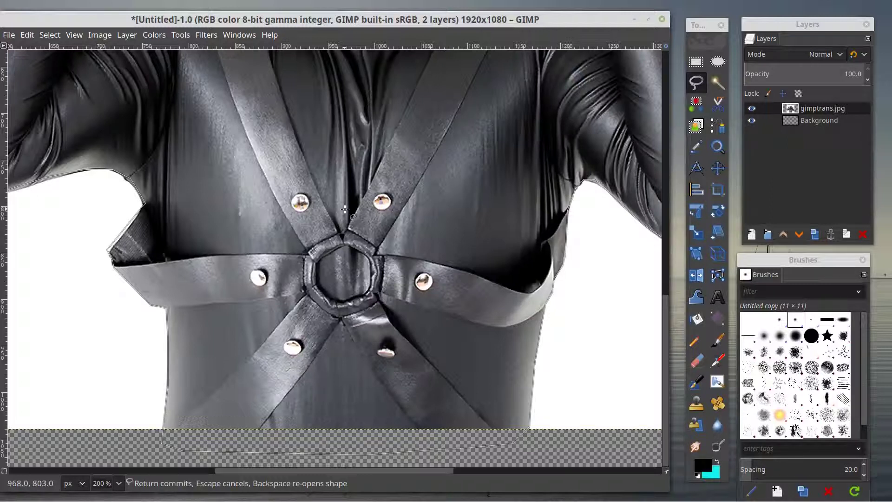
pyautogui.press('Return')
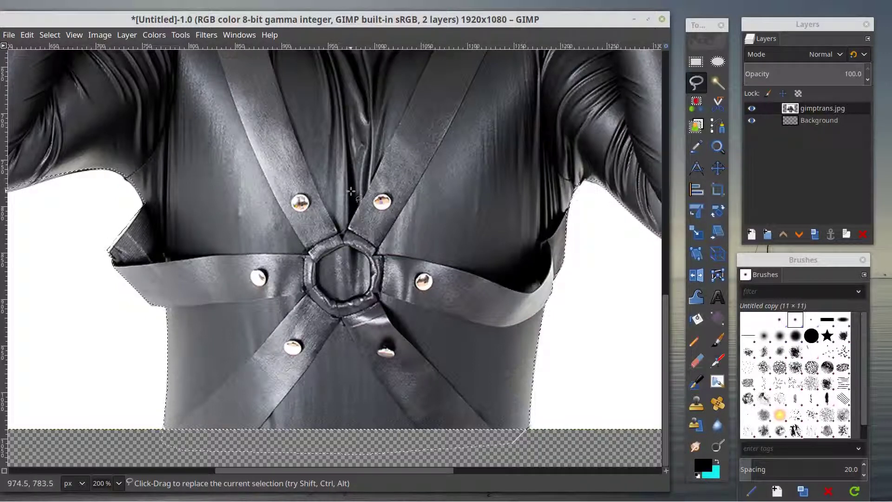
# Try deleting the selected figure from the gimptrans.jpg layer and undo the deletion
pyautogui.press('Delete')
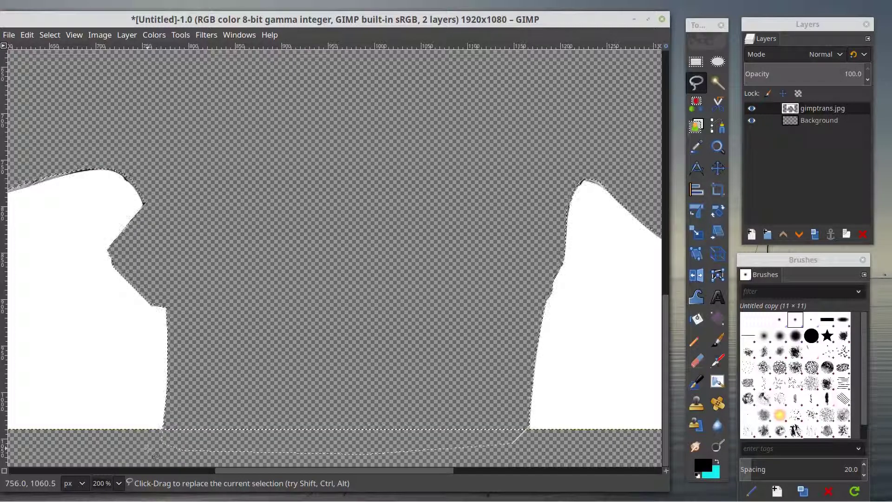
pyautogui.press('-')
pyautogui.press('-')
pyautogui.press('-')
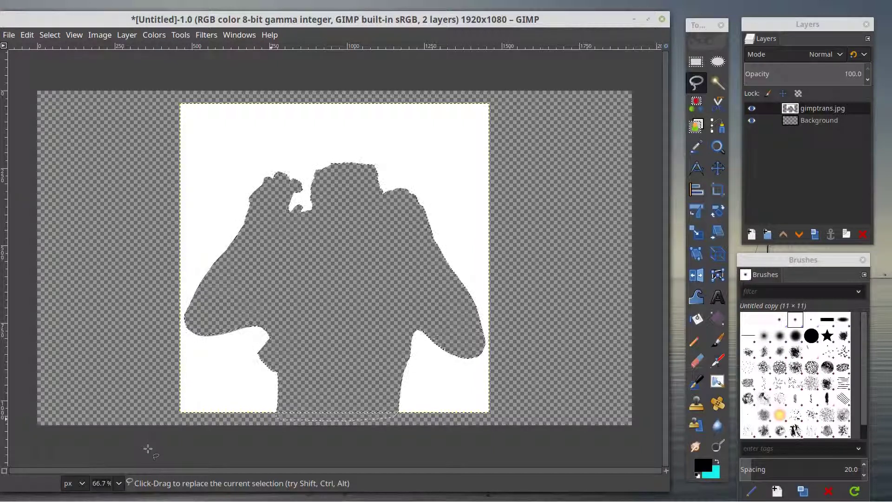
pyautogui.hotkey('ctrl', 'z')
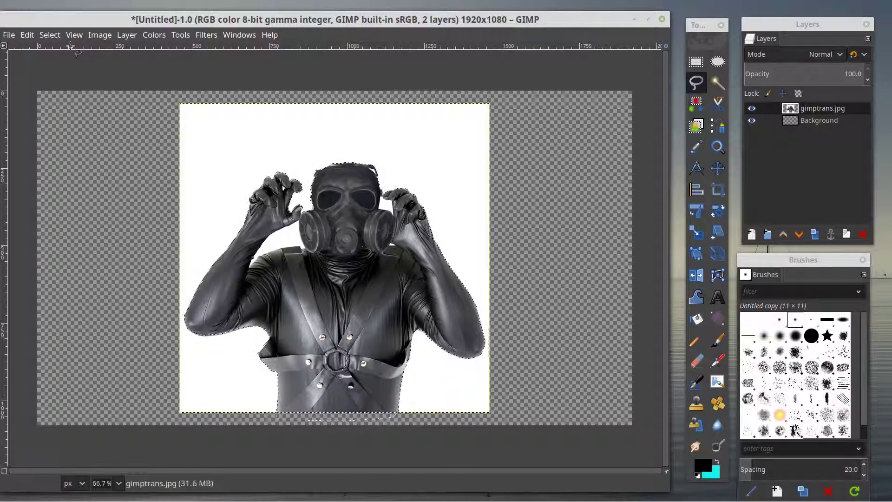
# Invert the selection and delete the white background around the figure
pyautogui.hotkey('alt', 's')
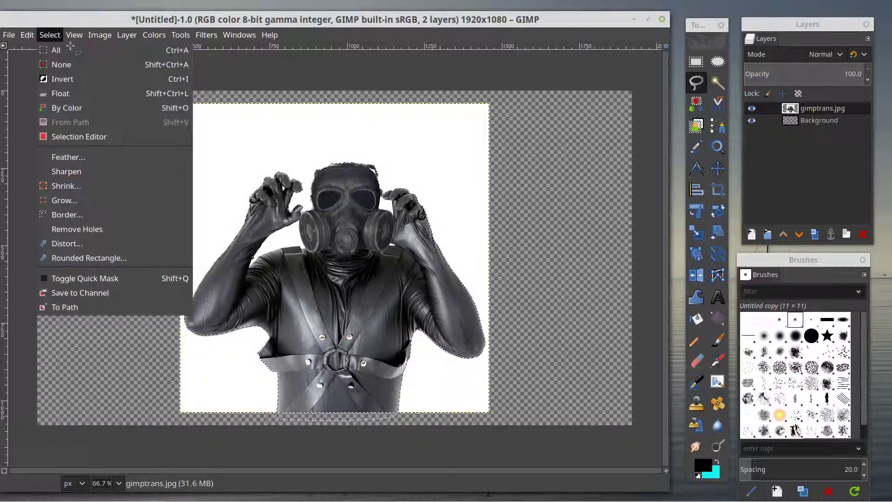
pyautogui.press('Down')
pyautogui.press('Down')
pyautogui.press('Down')
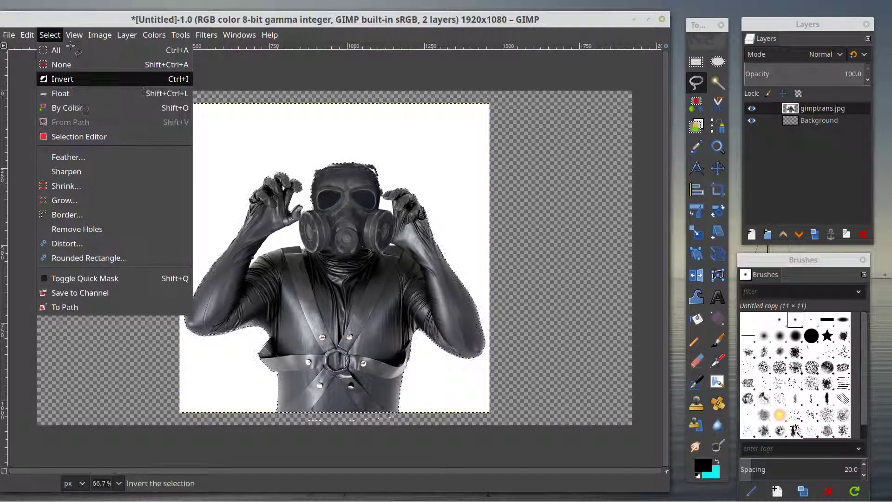
pyautogui.click(471, 121)
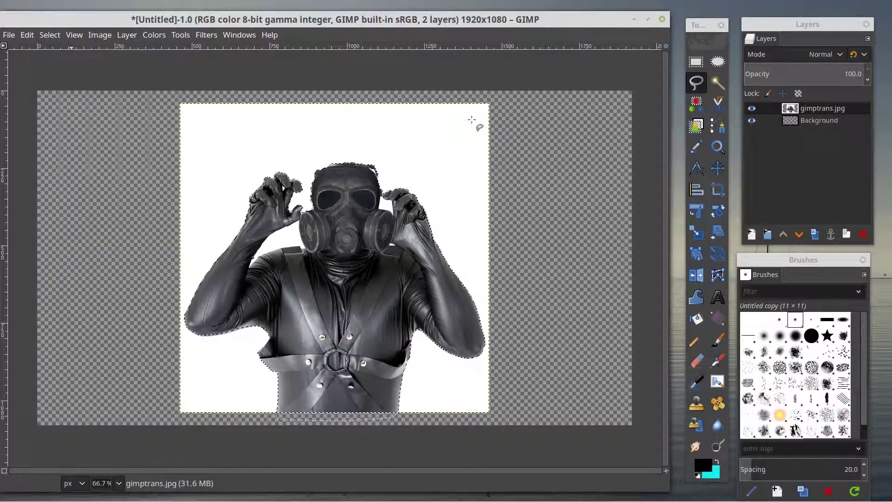
pyautogui.hotkey('ctrl', 'i')
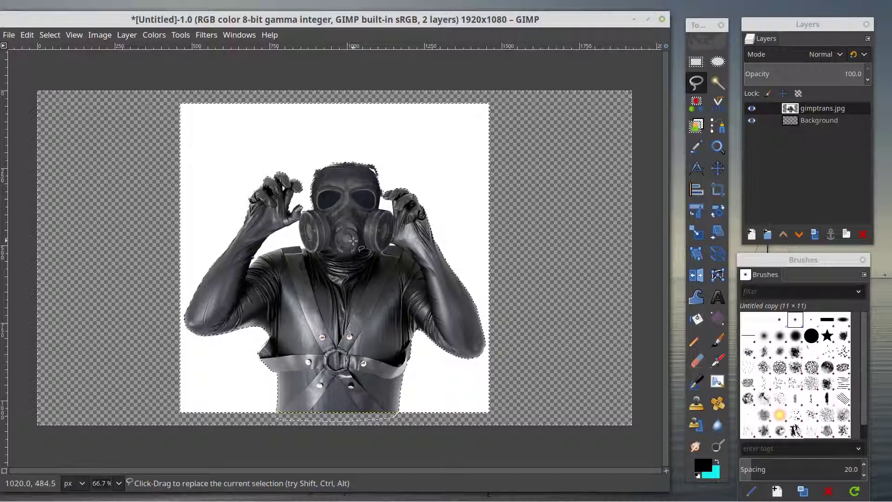
pyautogui.press('Delete')
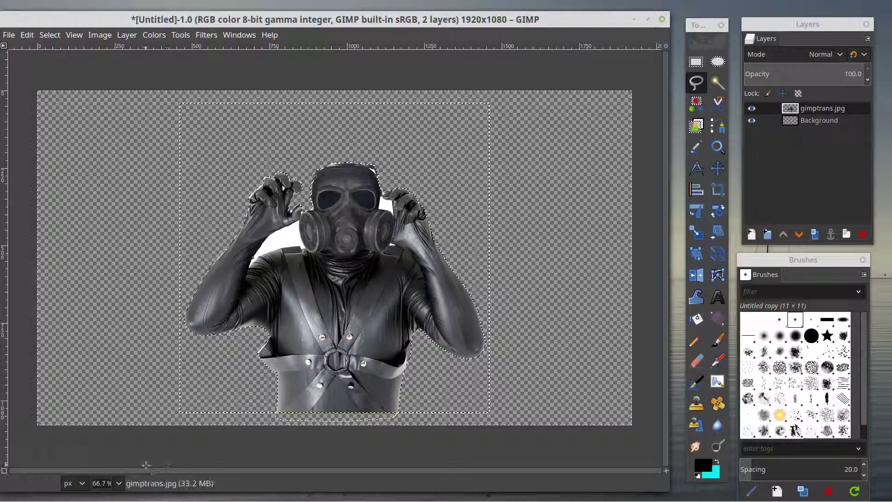
# Clear the selection around the figure so the remaining white gaps can be selected separately
pyautogui.click(119, 483)
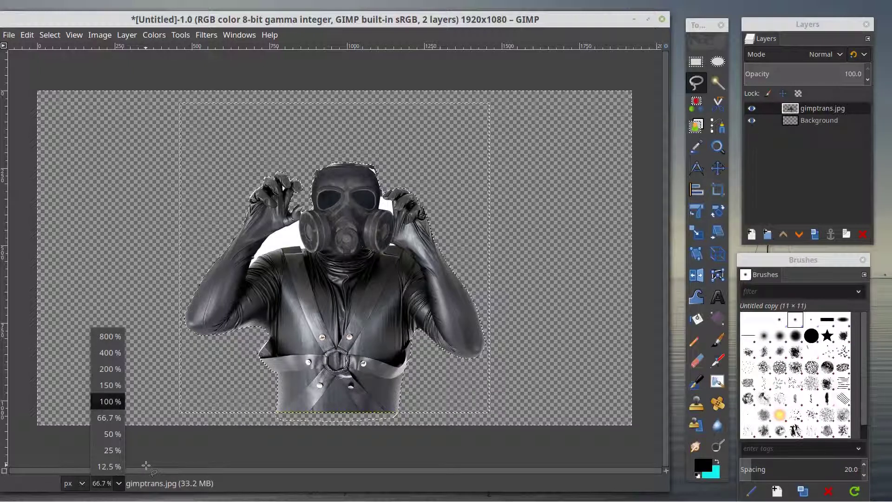
pyautogui.click(109, 386)
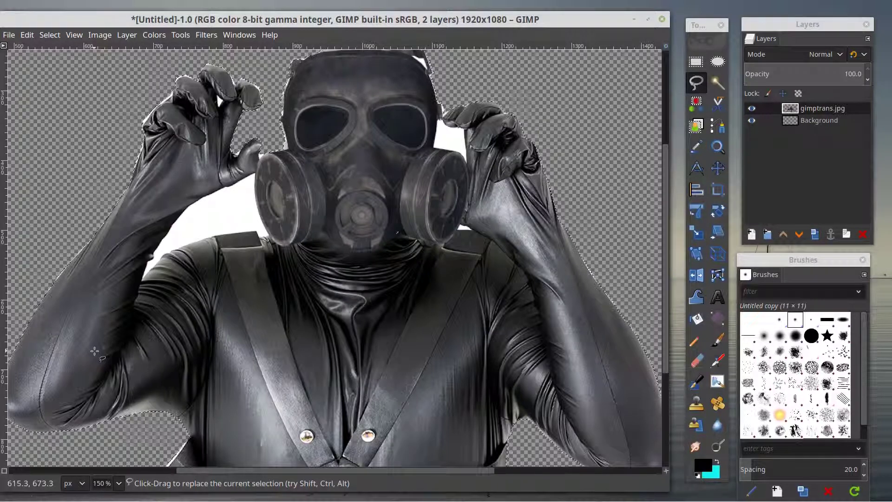
pyautogui.scroll(1, 94, 351)
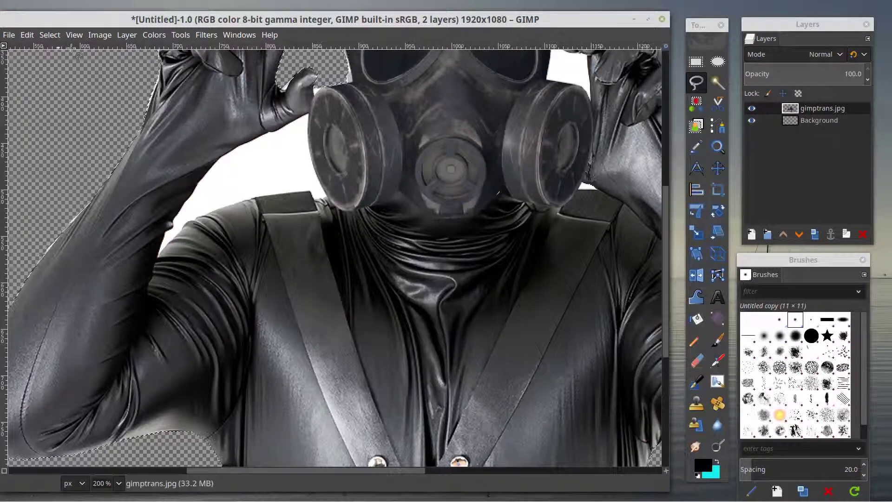
pyautogui.hotkey('alt', 's')
pyautogui.press('Down')
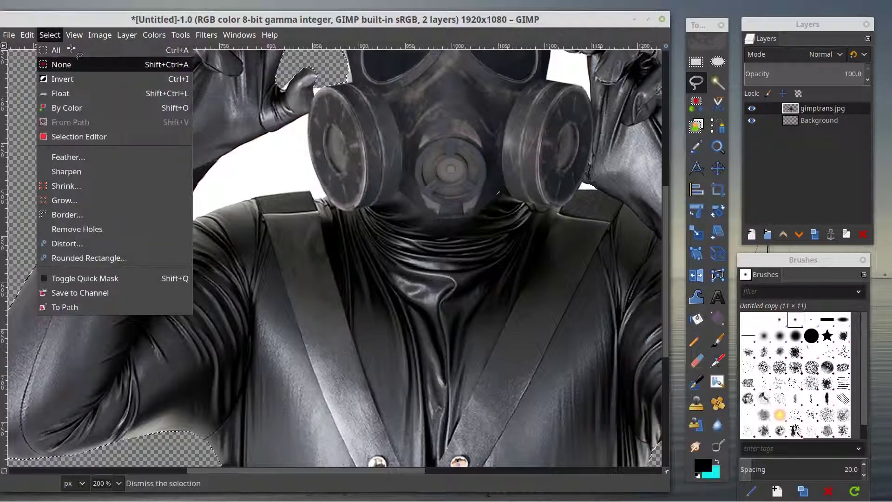
pyautogui.press('Return')
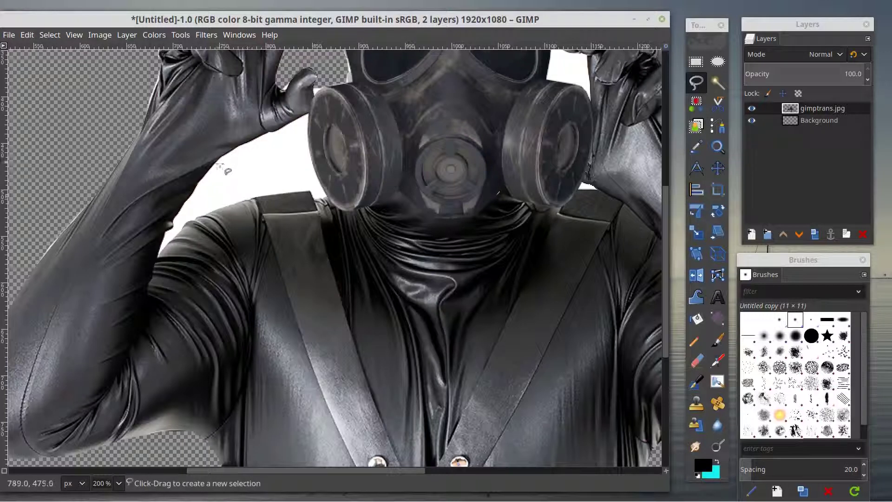
# Outline the white gap between the image-left forearm, shoulder and mask filter with Free Select, then delete the enclosed area
pyautogui.click(209, 165)
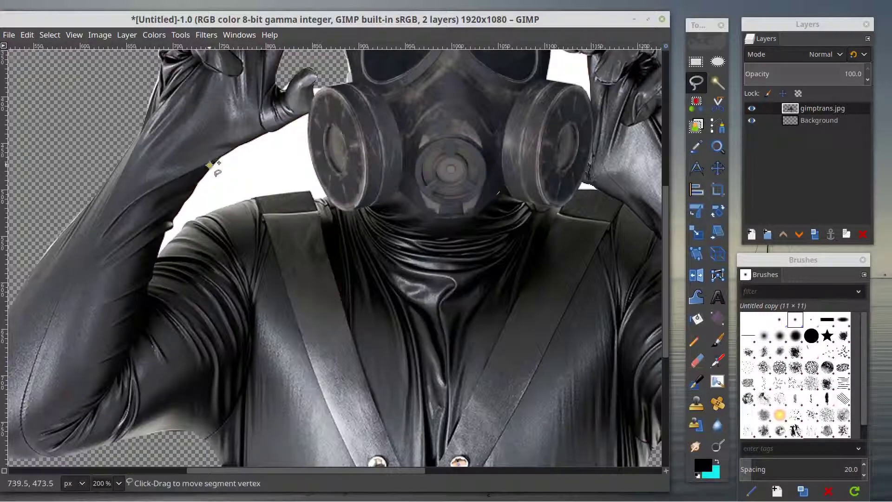
pyautogui.click(222, 152)
pyautogui.click(265, 131)
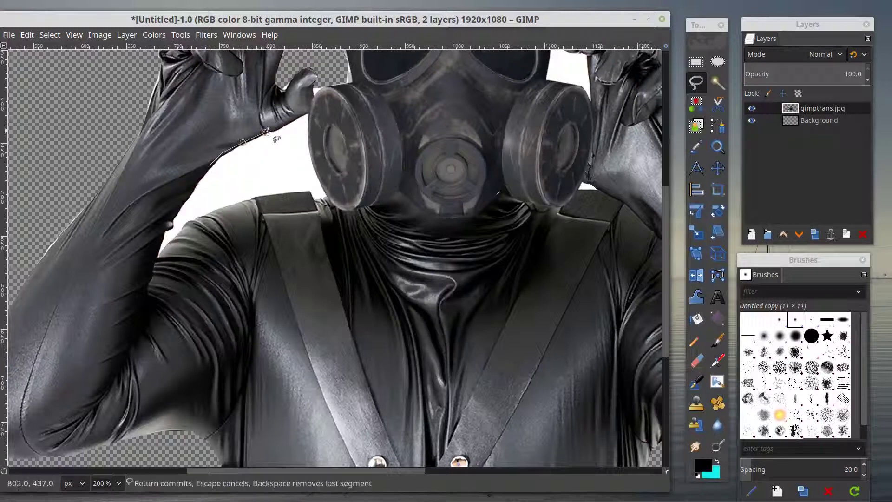
pyautogui.click(274, 131)
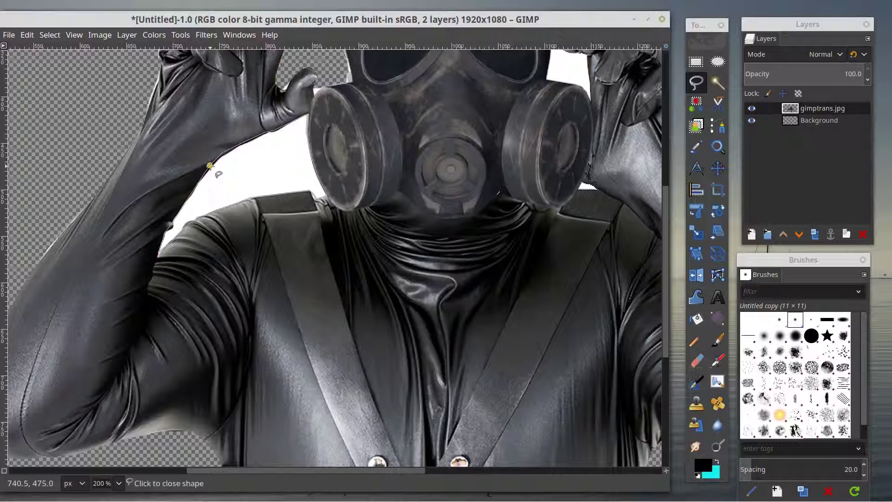
pyautogui.click(210, 165)
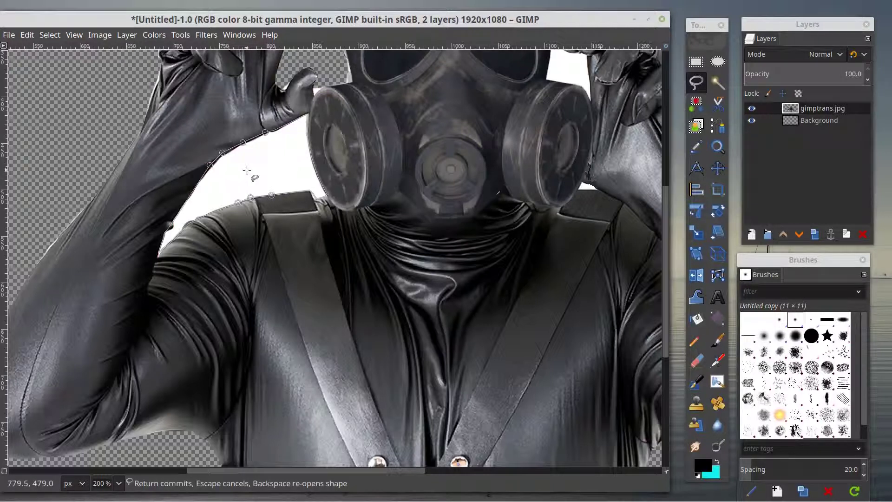
pyautogui.press('Return')
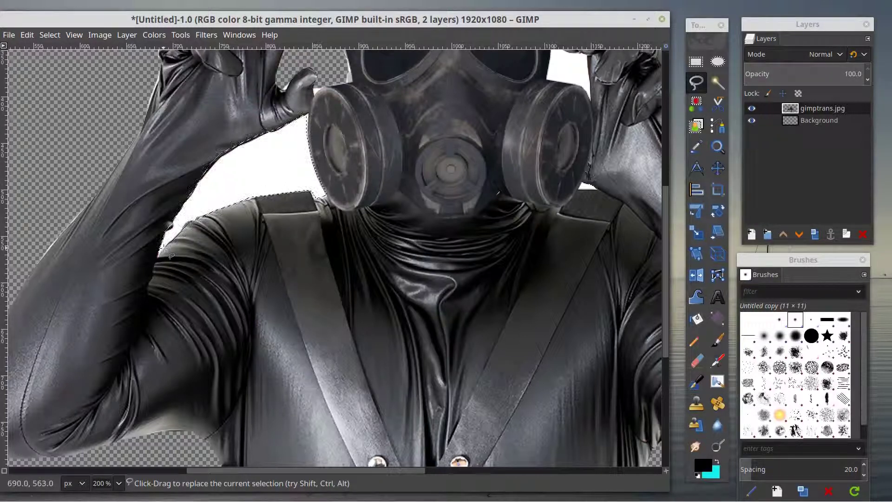
pyautogui.press('Delete')
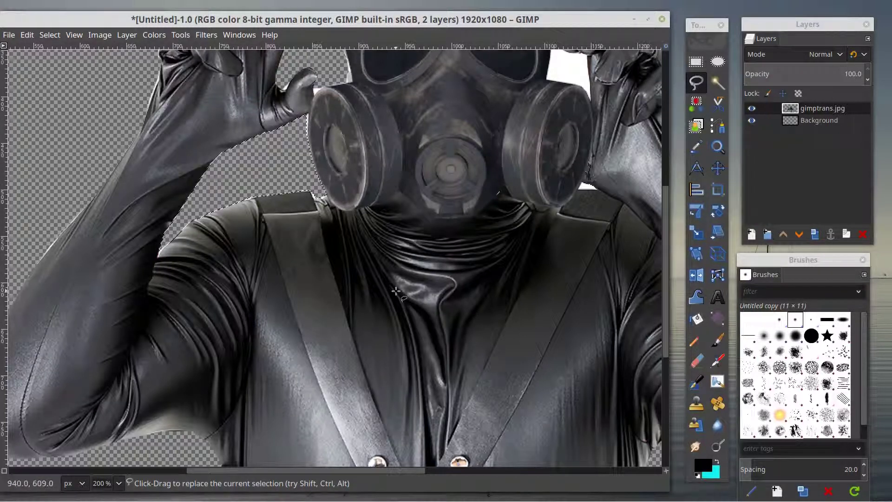
# Clear the selection and start a Free Select outline down the mask's image-right edge and along the top of the adjacent filter
pyautogui.scroll(4, 396, 291)
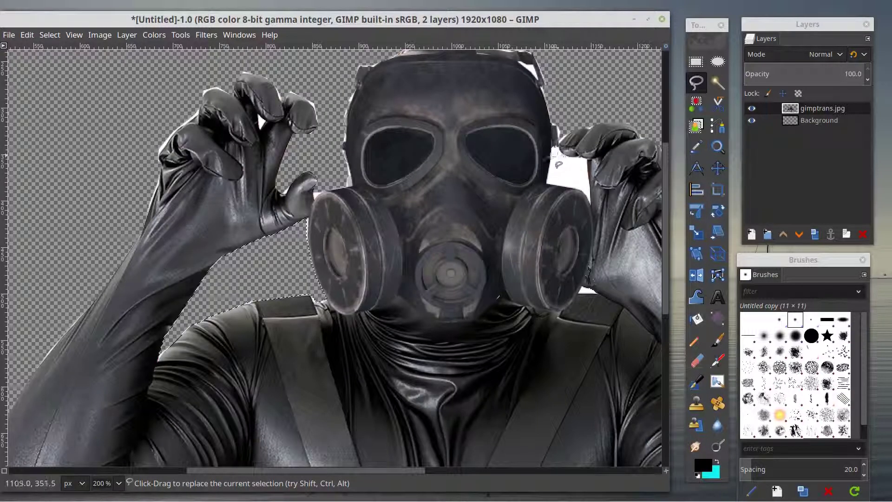
pyautogui.hotkey('alt', 's')
pyautogui.press('n')
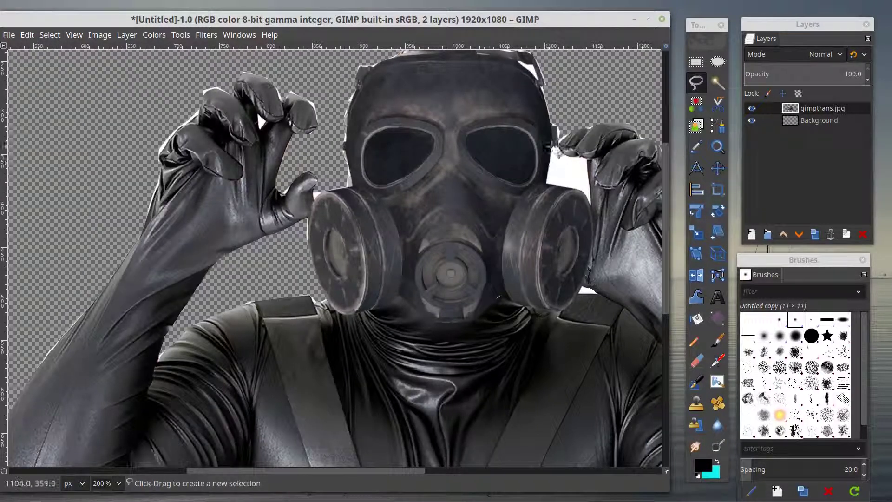
pyautogui.click(552, 165)
pyautogui.scroll(1, 552, 165)
pyautogui.click(546, 185)
pyautogui.click(548, 193)
pyautogui.click(591, 203)
pyautogui.click(603, 209)
pyautogui.click(611, 226)
# Continue the outline up the glove's edge and under the fingers, close it at the mask and delete the enclosed white gap
pyautogui.click(612, 208)
pyautogui.click(610, 193)
pyautogui.click(609, 185)
pyautogui.click(608, 165)
pyautogui.click(599, 156)
pyautogui.click(587, 154)
pyautogui.click(572, 151)
pyautogui.moveTo(607, 163); pyautogui.dragTo(607, 157)
pyautogui.click(566, 144)
pyautogui.click(559, 138)
pyautogui.click(554, 139)
pyautogui.click(550, 164)
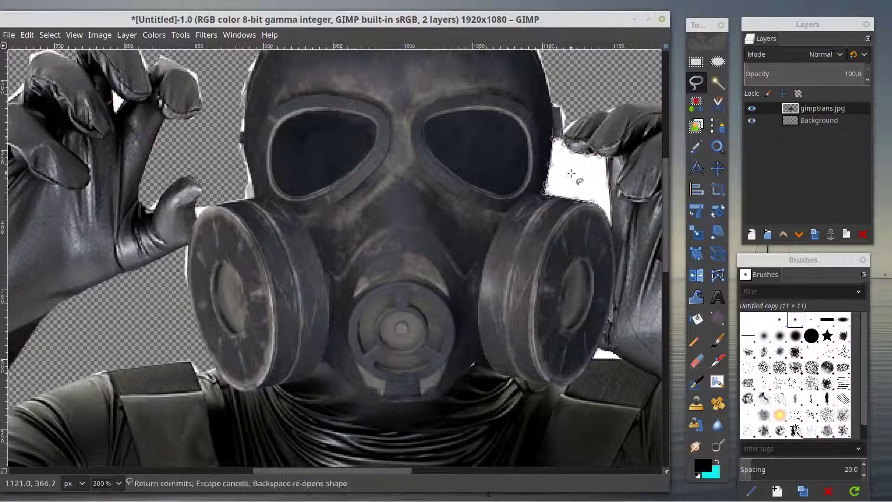
pyautogui.press('Return')
pyautogui.press('Delete')
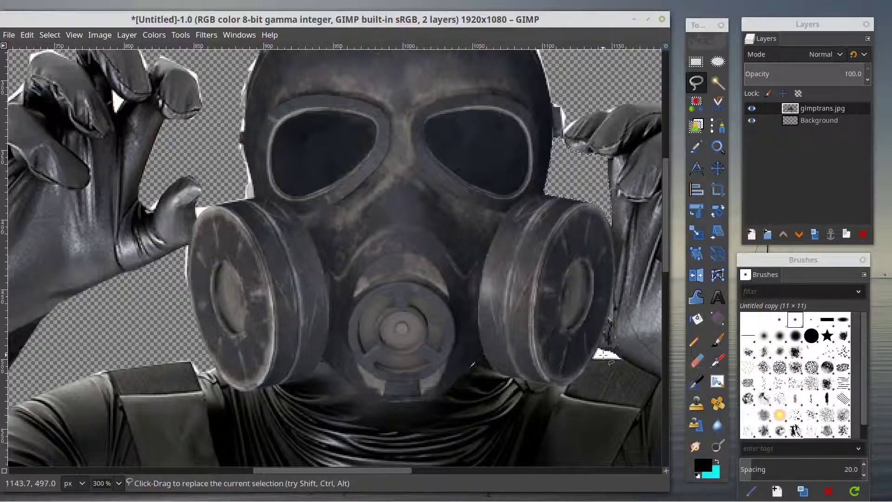
# Start a Free Select outline around the small white patch beside the image-right filter, tracing its sloping side and flat lower edge
pyautogui.hotkey('shift', '+')
pyautogui.hotkey('shift', '+')
pyautogui.hotkey('shift', '+')
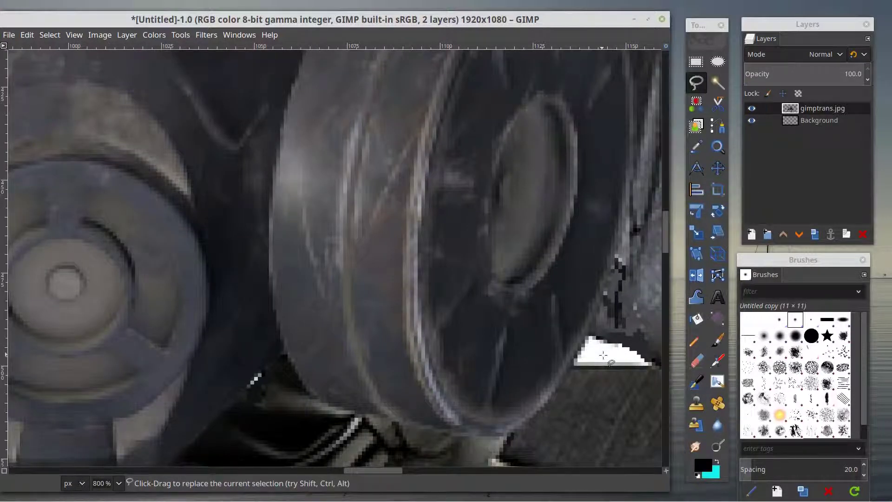
pyautogui.press('+')
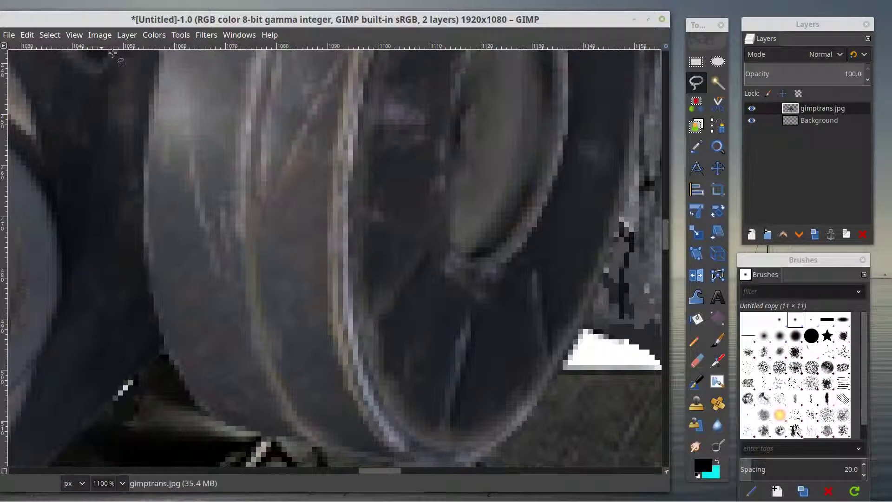
pyautogui.click(584, 332)
pyautogui.click(569, 364)
pyautogui.click(634, 363)
pyautogui.click(658, 364)
# Trace the small patch's upper edge back to the starting point, close the outline and delete the enclosed white
pyautogui.click(628, 341)
pyautogui.click(614, 341)
pyautogui.click(603, 336)
pyautogui.click(597, 335)
pyautogui.click(590, 332)
pyautogui.click(584, 329)
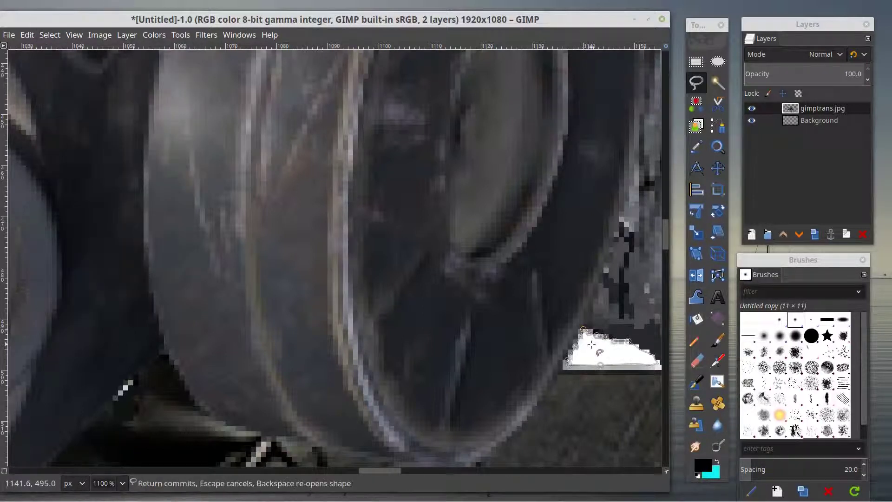
pyautogui.press('Return')
pyautogui.press('Delete')
# Switch to the Move tool and save the image as gimpy.xcf in the Documents folder
pyautogui.press('m')
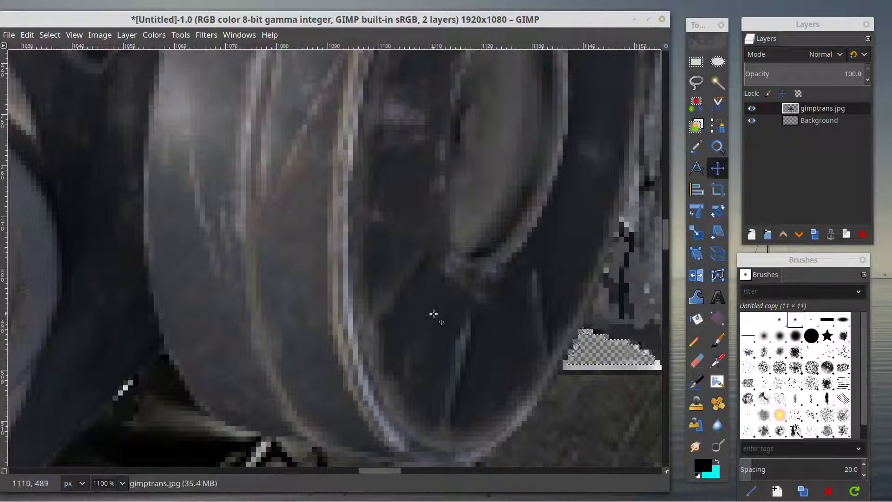
pyautogui.scroll(-1, 433, 314)
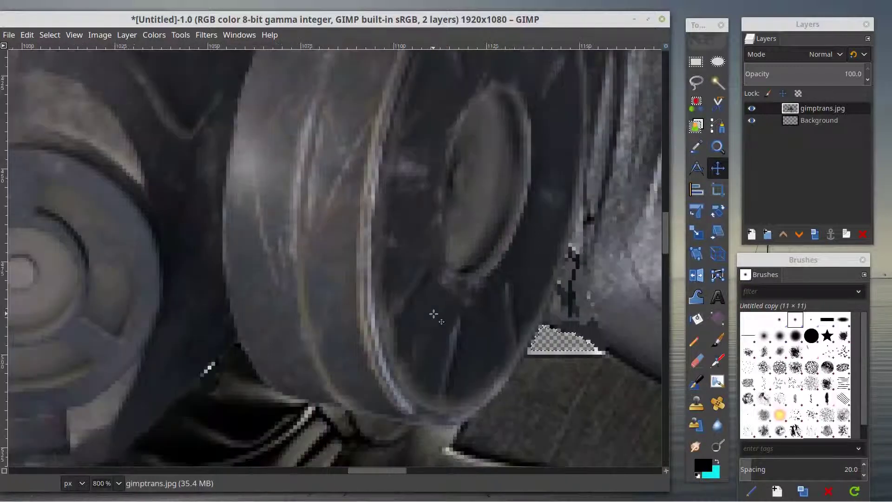
pyautogui.scroll(-6, 433, 314)
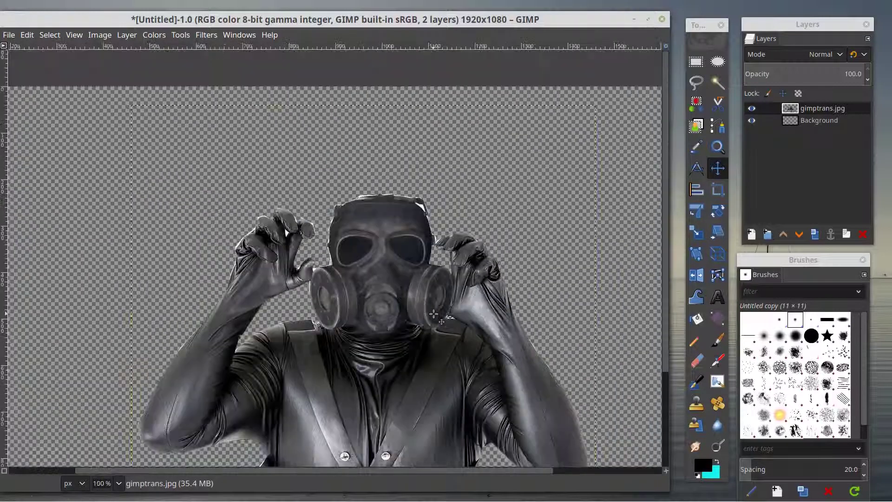
pyautogui.scroll(-1, 434, 315)
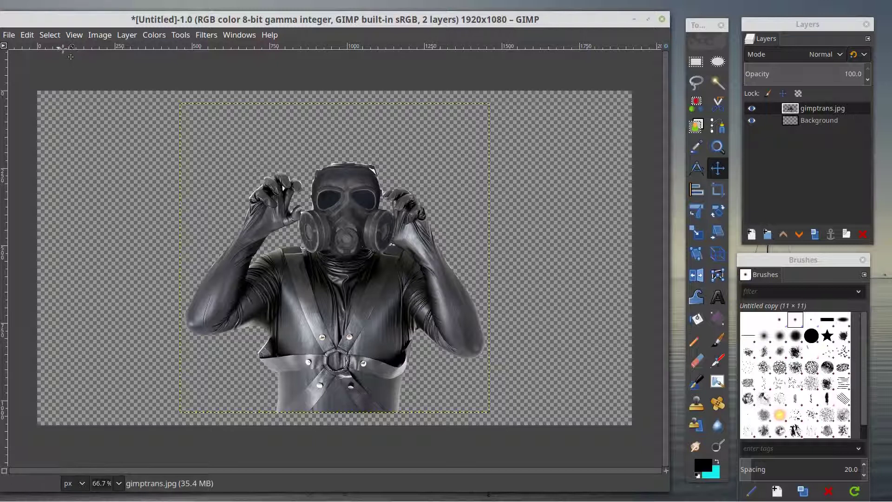
pyautogui.hotkey('alt', 'f')
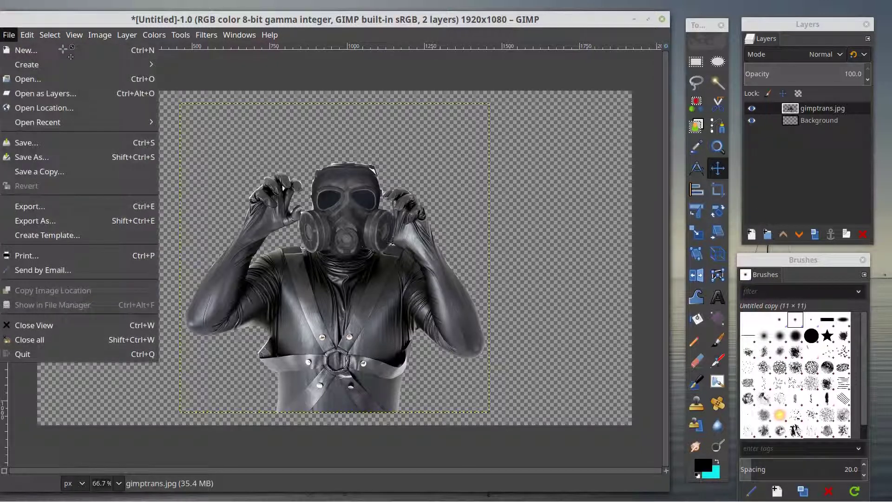
pyautogui.press('Down')
pyautogui.press('Down')
pyautogui.press('Down')
pyautogui.press('Down')
pyautogui.press('Down')
pyautogui.press('Down')
pyautogui.press('Down')
pyautogui.press('Down')
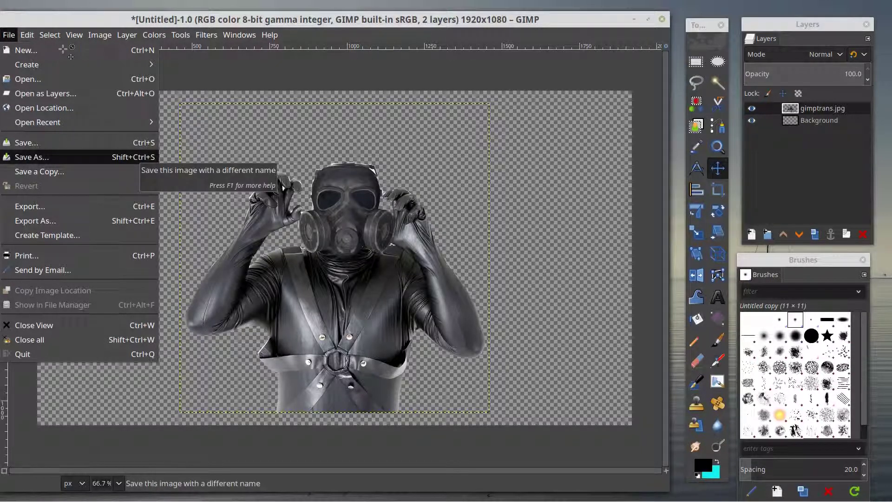
pyautogui.press('Return')
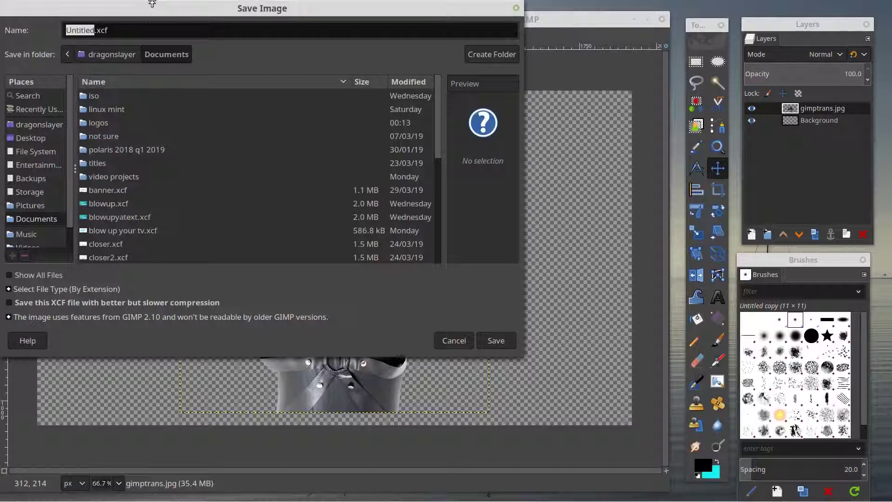
pyautogui.write('gimp')
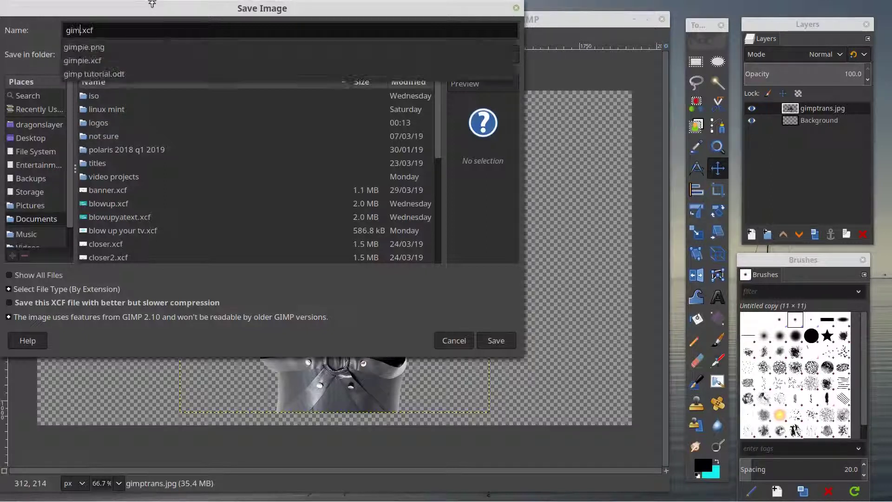
pyautogui.write('y')
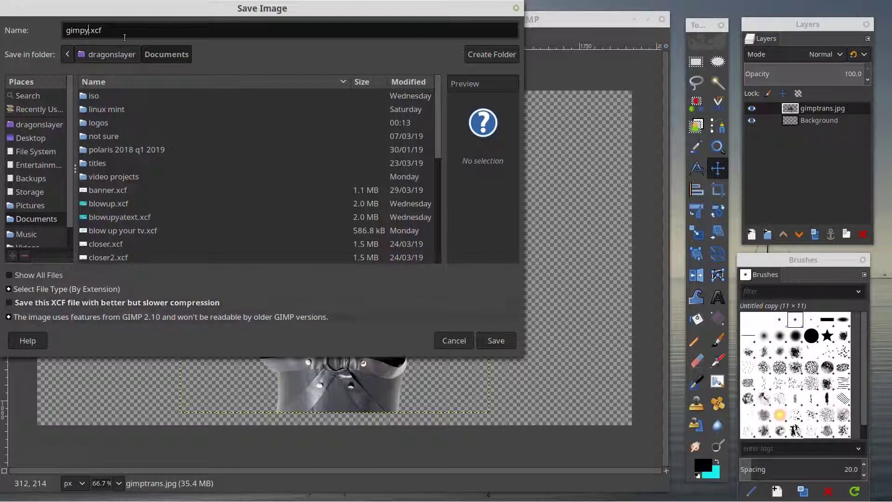
pyautogui.click(496, 340)
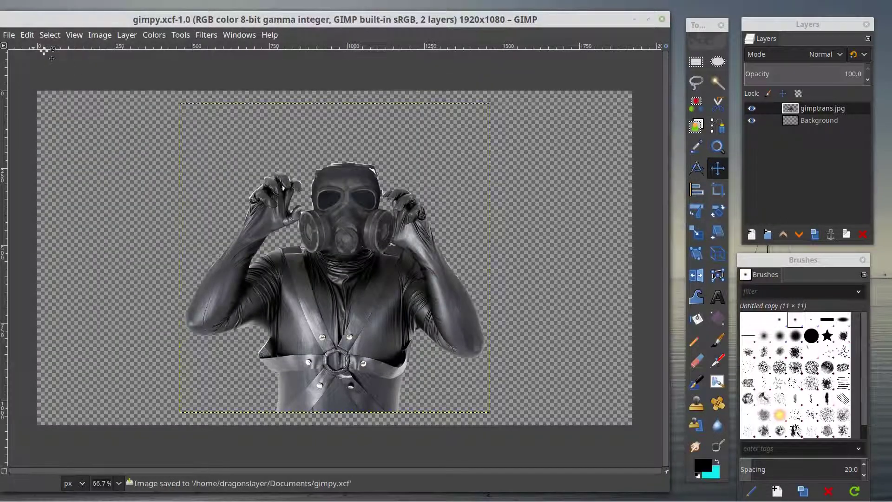
# Export the image as gimpy.png to the Documents folder with the default PNG options
pyautogui.hotkey('alt', 'f')
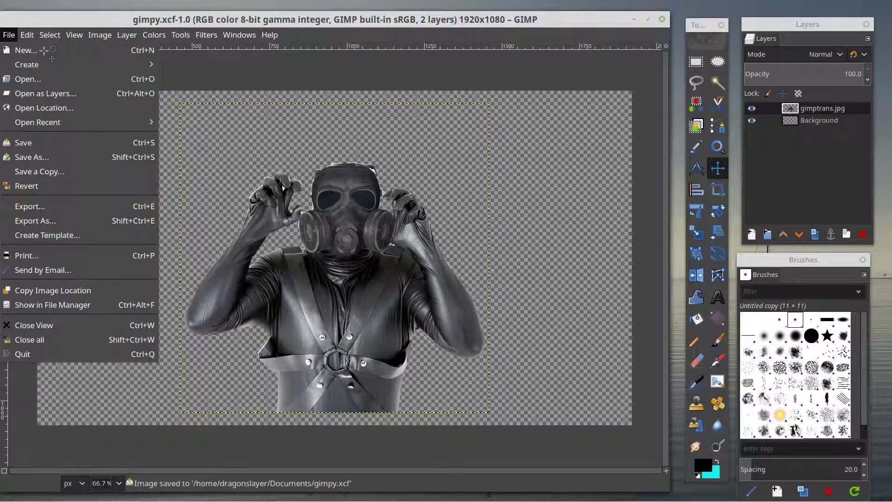
pyautogui.click(217, 62)
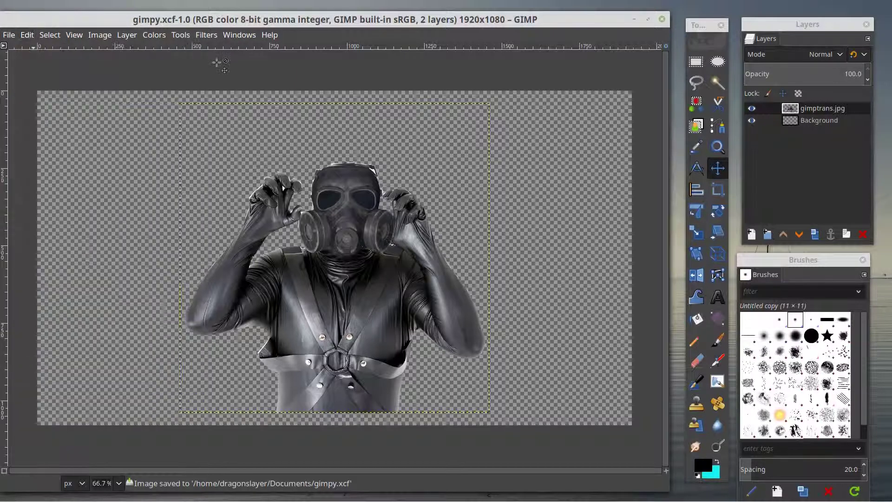
pyautogui.hotkey('ctrl', 'shift', 'e')
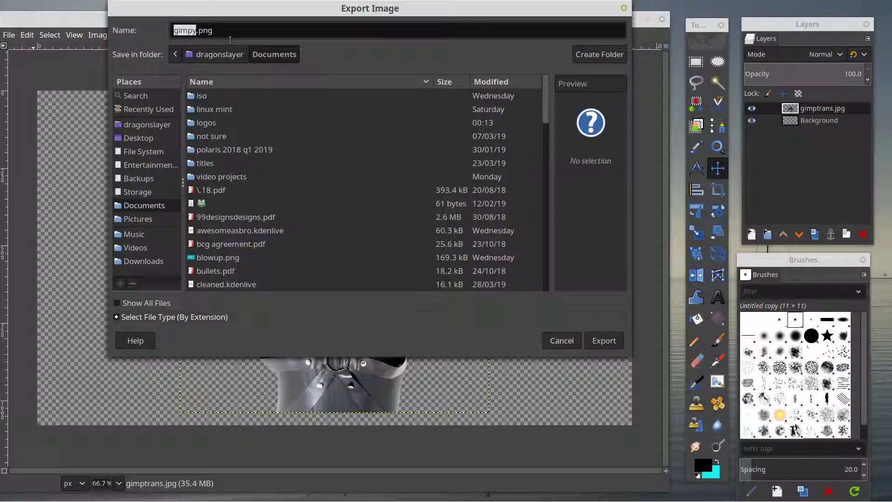
pyautogui.press('Return')
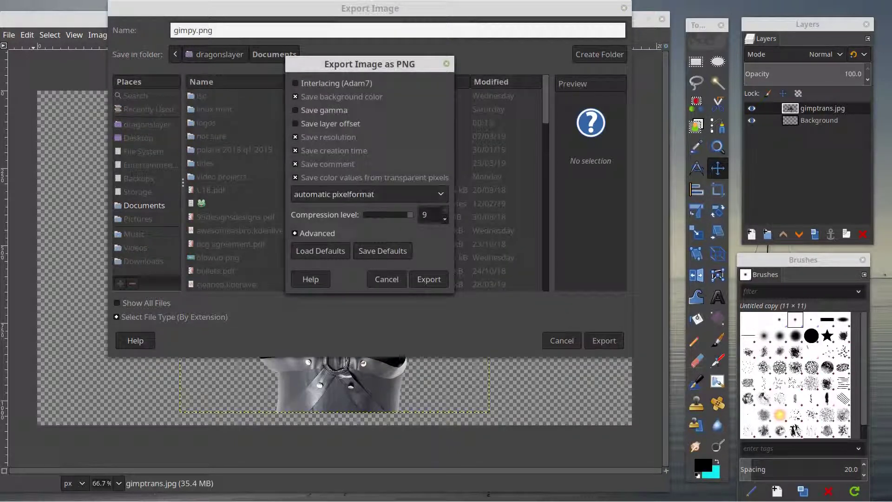
pyautogui.click(433, 280)
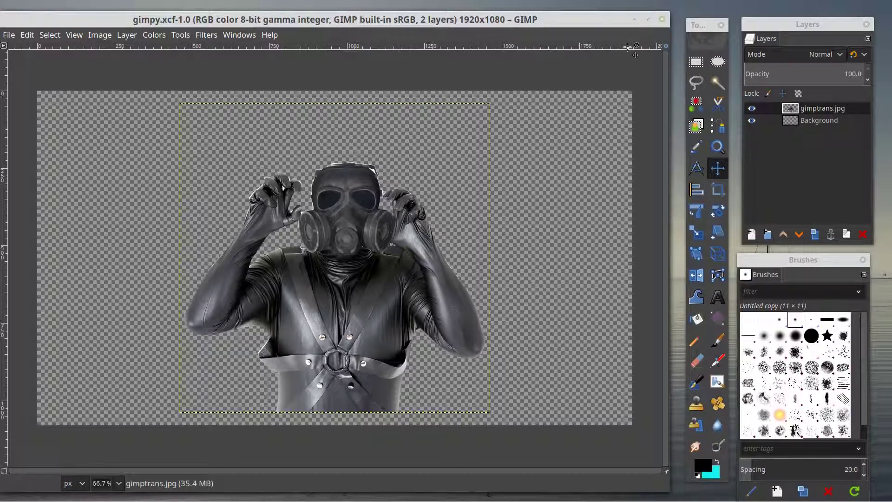
# Close the gimpy.xcf image and open bright.jpeg in its place
pyautogui.hotkey('ctrl', 'w')
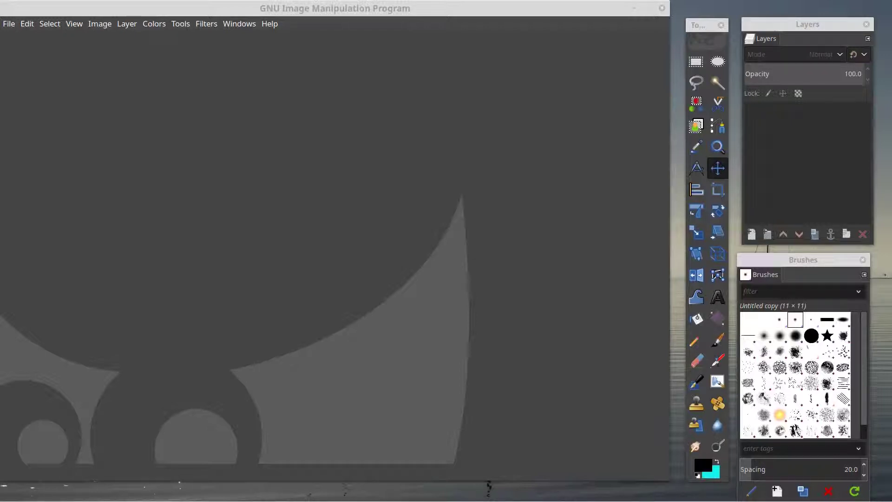
pyautogui.moveTo(786, 241); pyautogui.dragTo(268, 215)
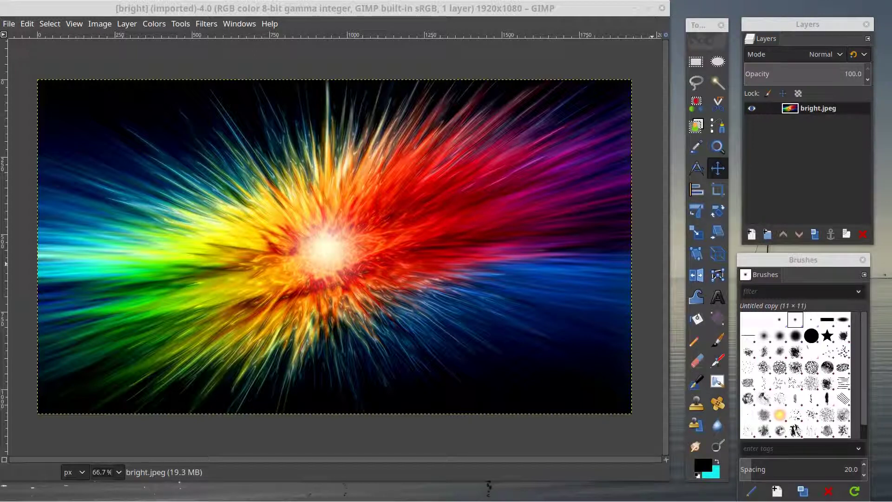
# Add gimpy.png as a new layer over the bright.jpeg background and merge it down into that layer
pyautogui.moveTo(880, 409); pyautogui.dragTo(352, 294)
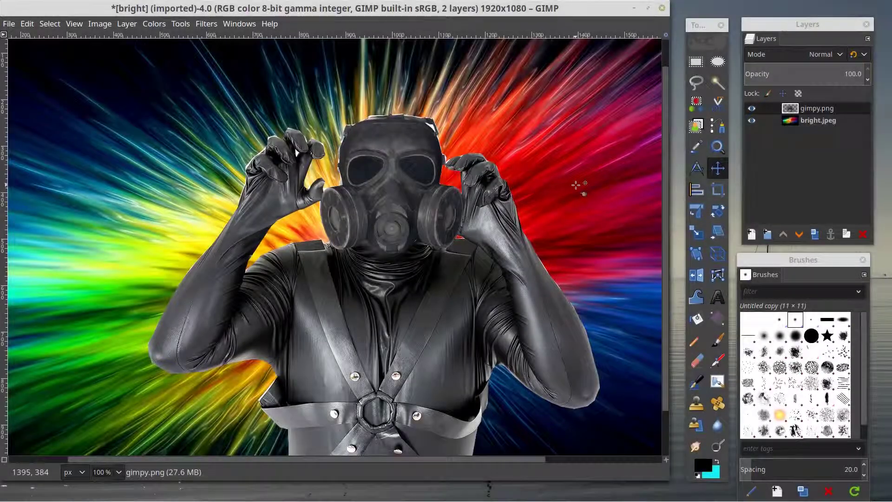
pyautogui.rightClick(816, 108)
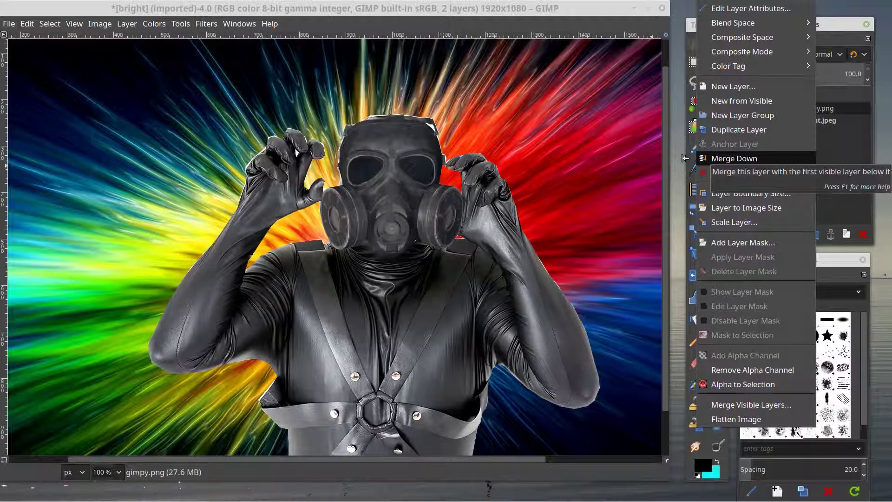
pyautogui.click(728, 159)
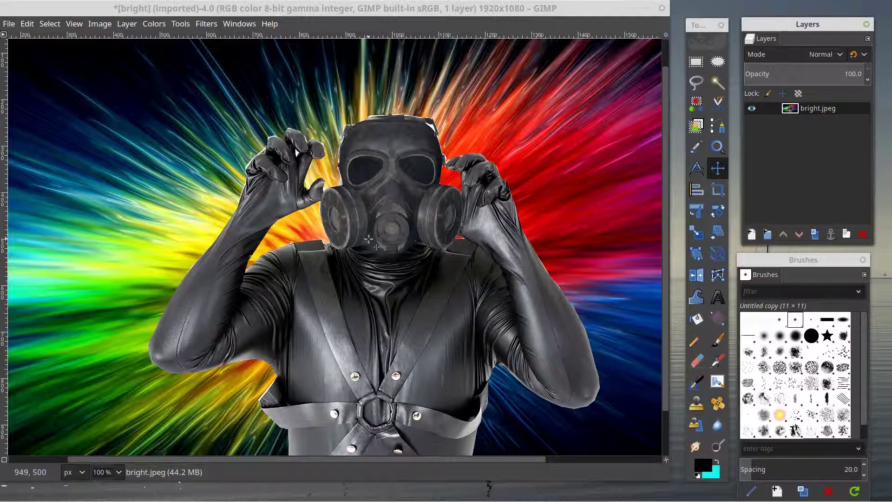
# Try moving the merged layer down and to the right on the canvas, and undo the move
pyautogui.moveTo(369, 238); pyautogui.dragTo(449, 273)
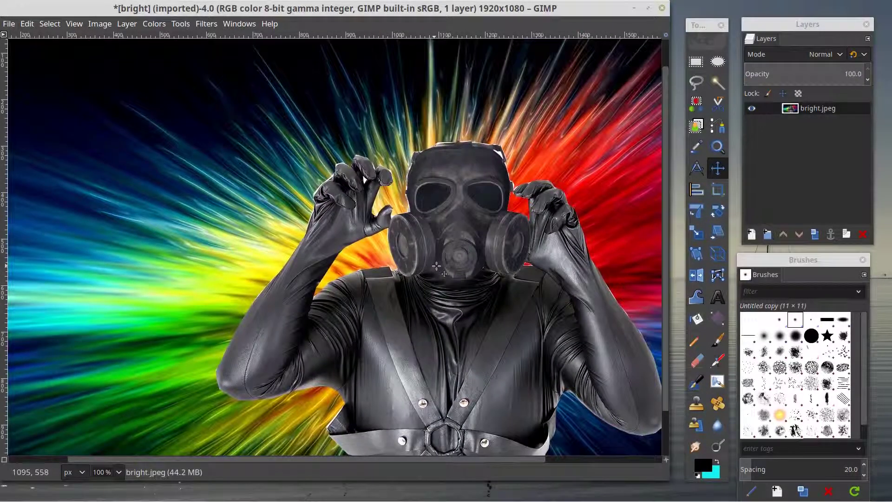
pyautogui.hotkey('ctrl', 'z')
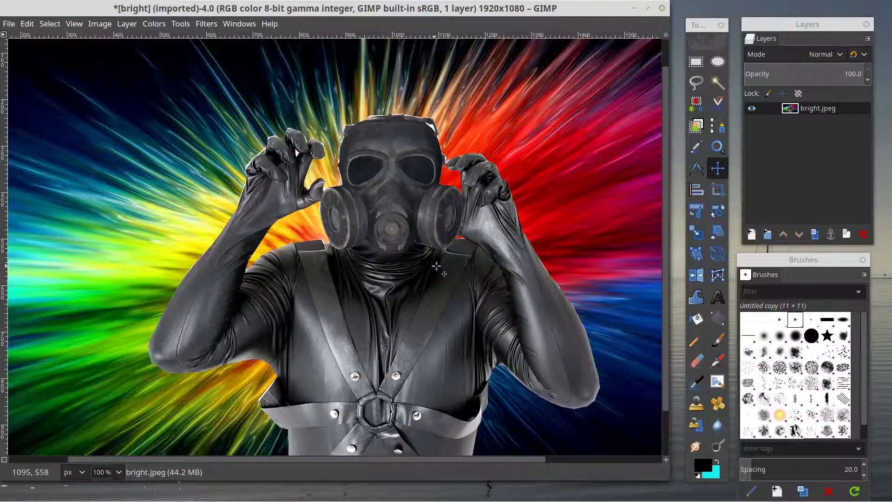
pyautogui.moveTo(472, 459); pyautogui.dragTo(518, 458)
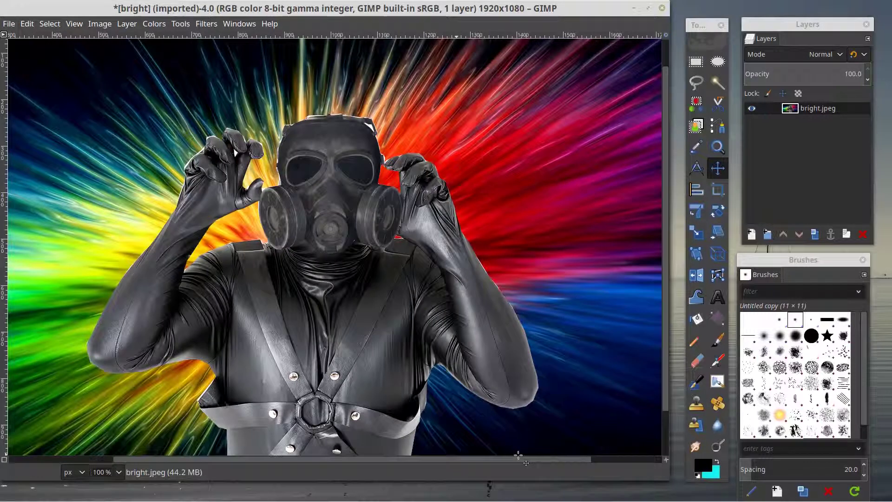